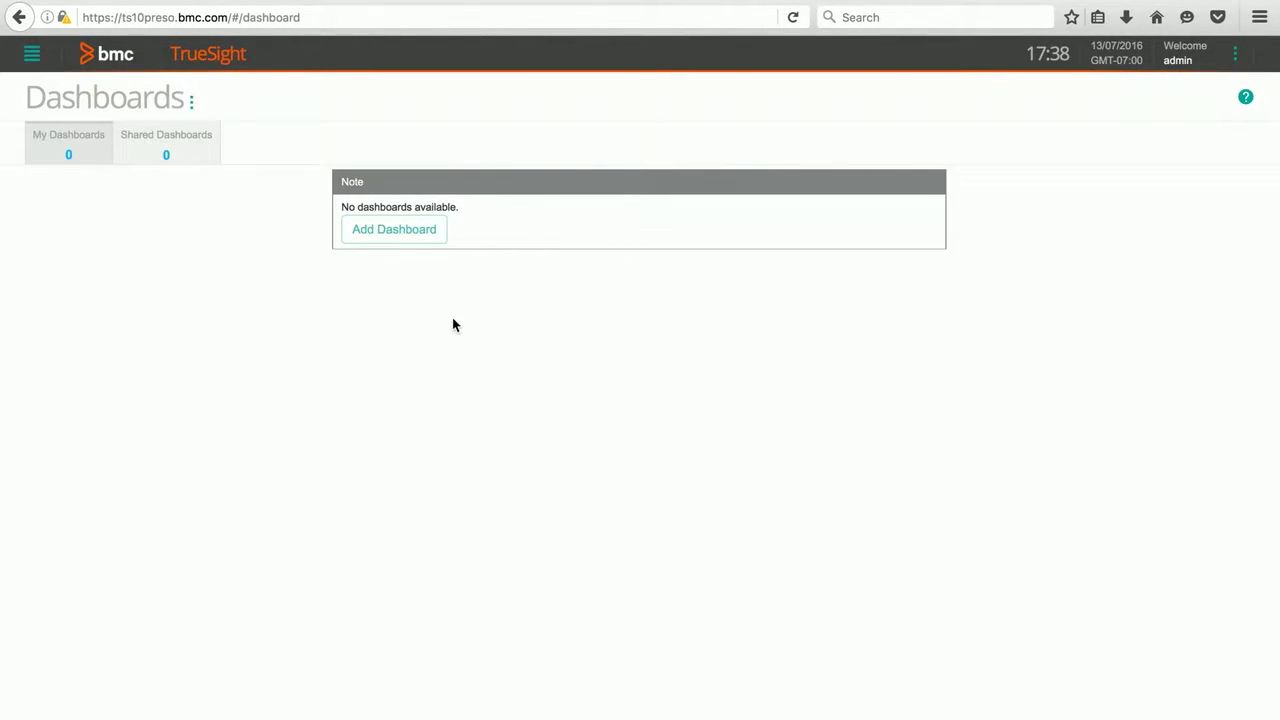
Step: Add a new dashboard from the empty Dashboards page
click(407, 240)
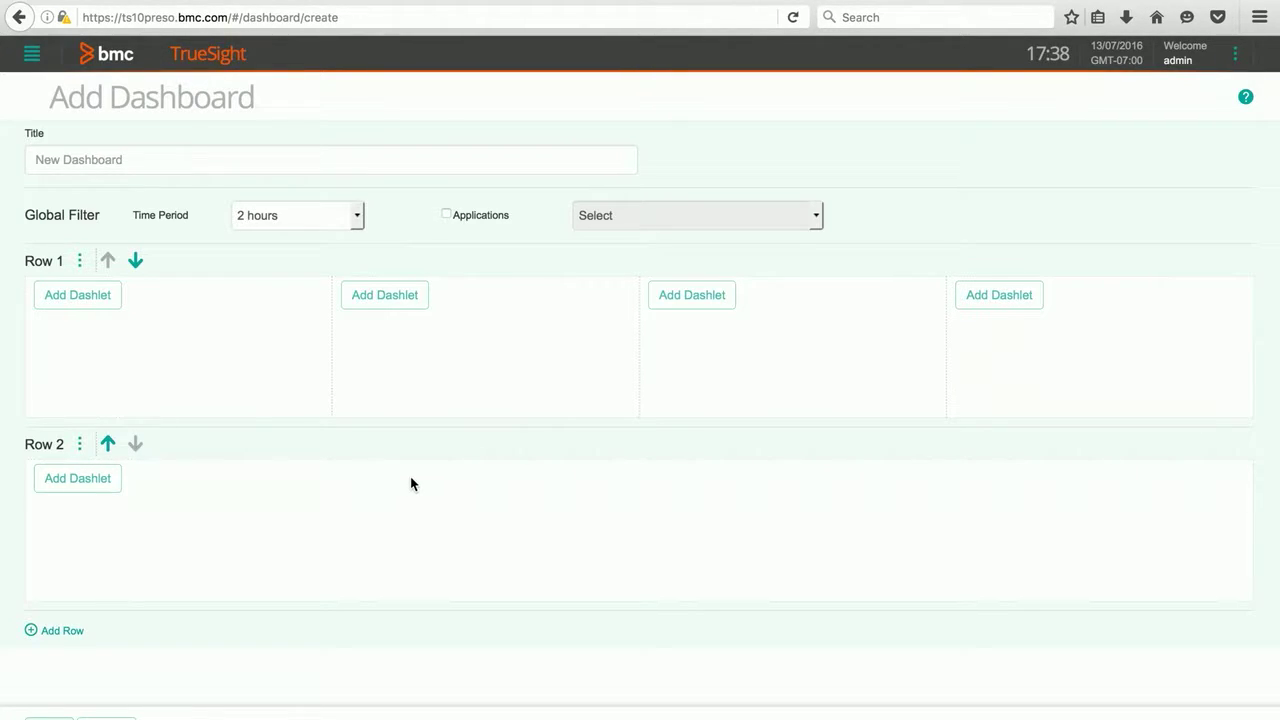
Step: Delete Row 2 and give Row 1 a 50% + 50% two-column layout
click(80, 444)
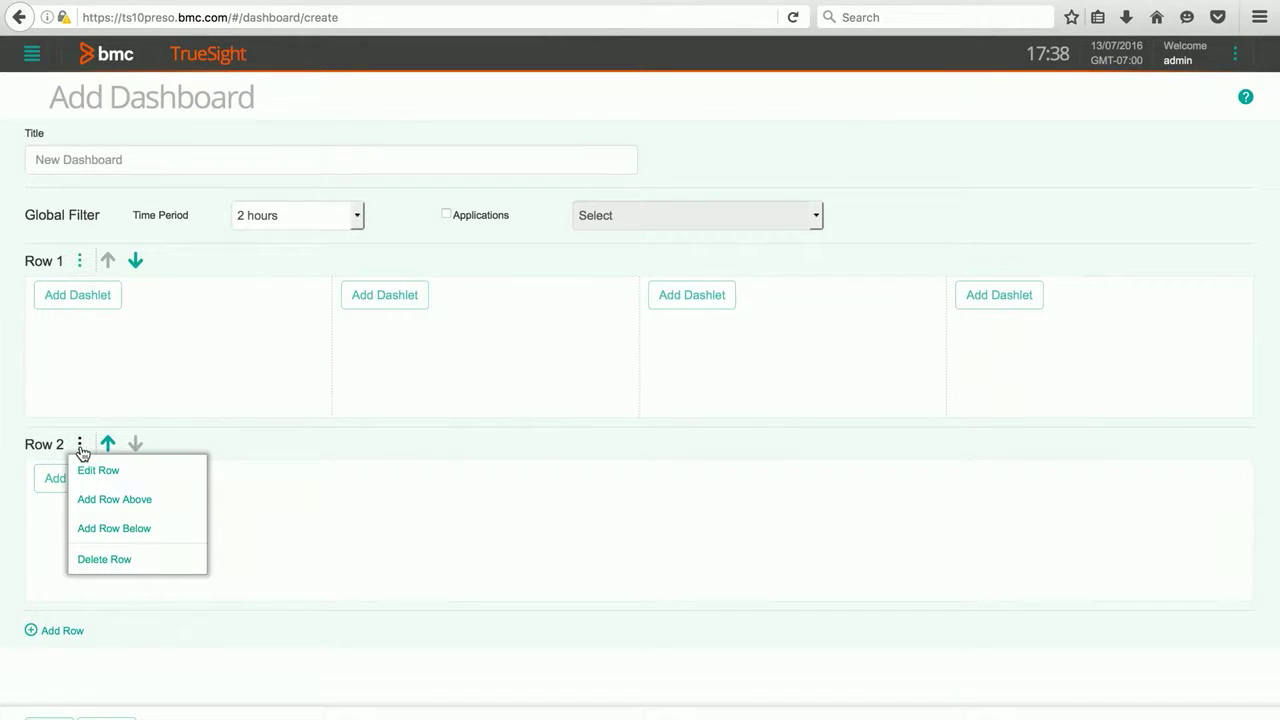
click(126, 566)
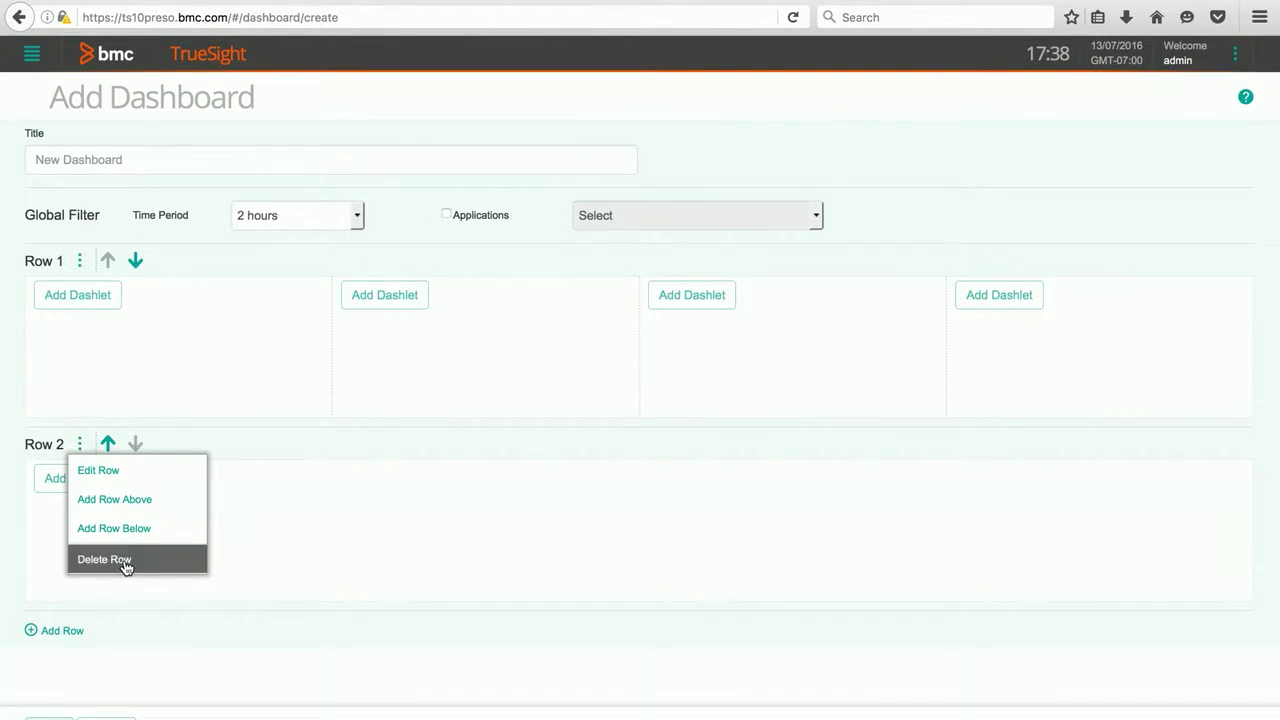
click(82, 266)
click(100, 290)
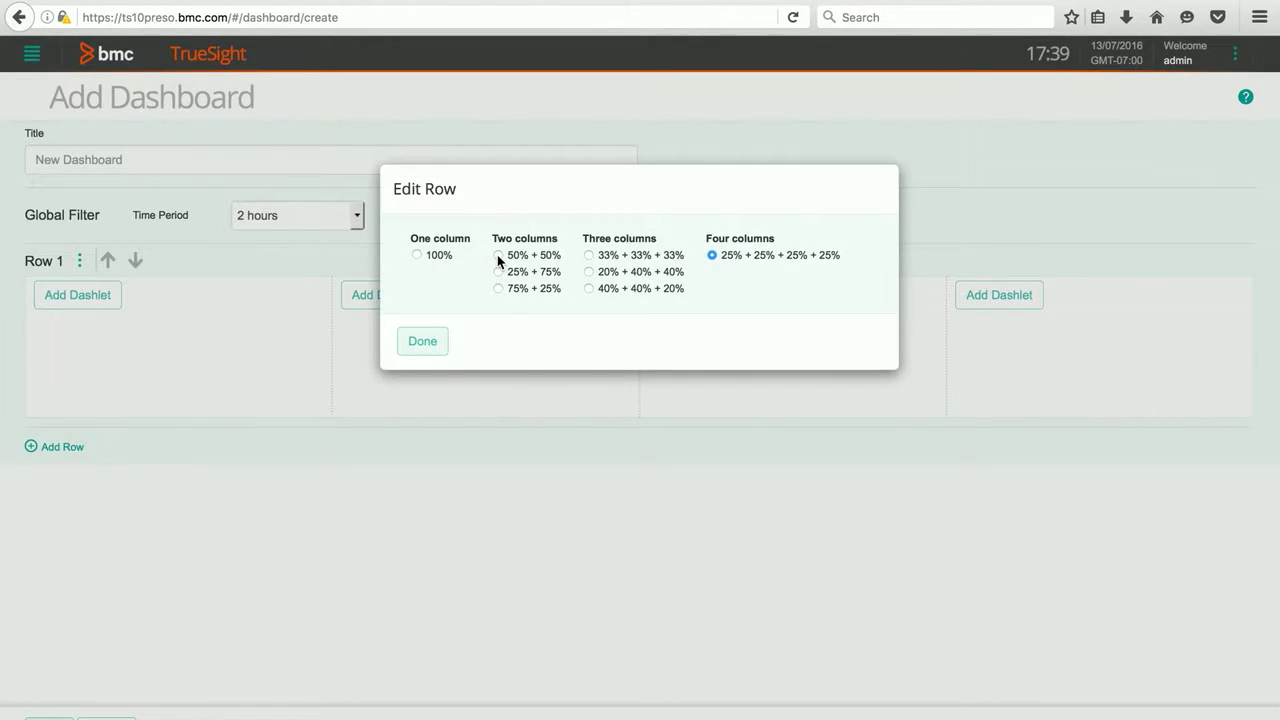
click(497, 254)
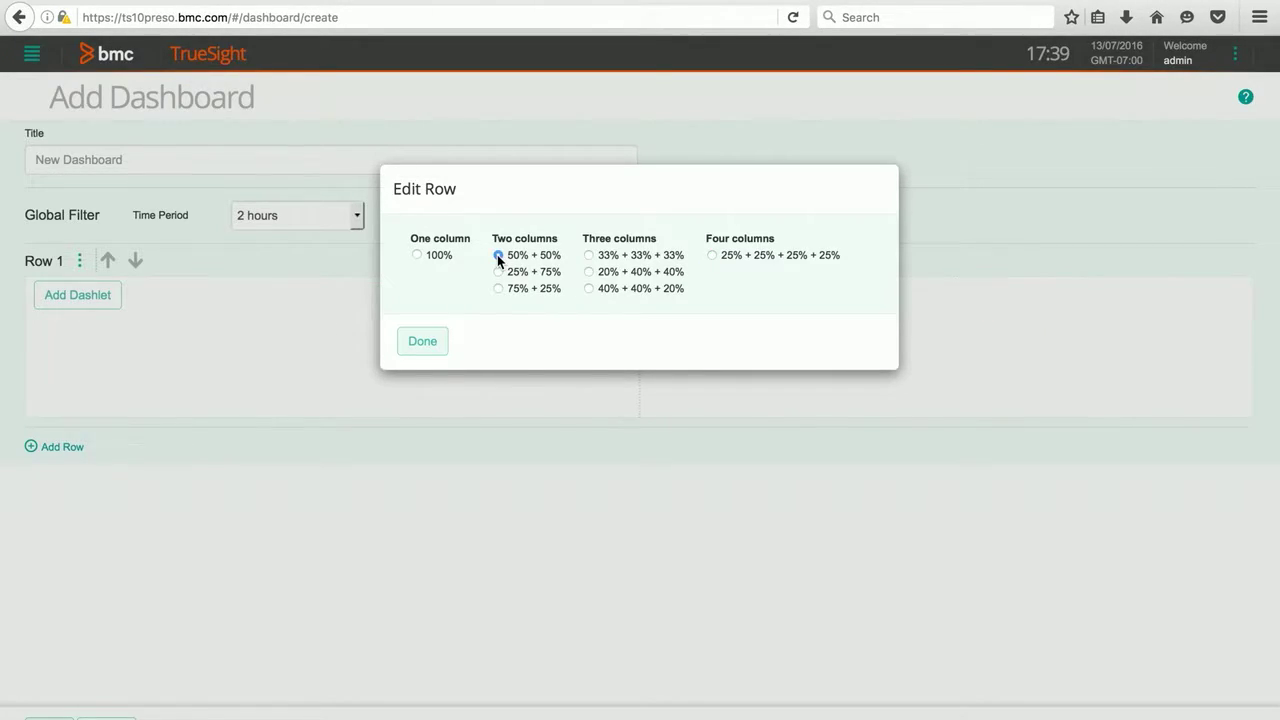
click(423, 342)
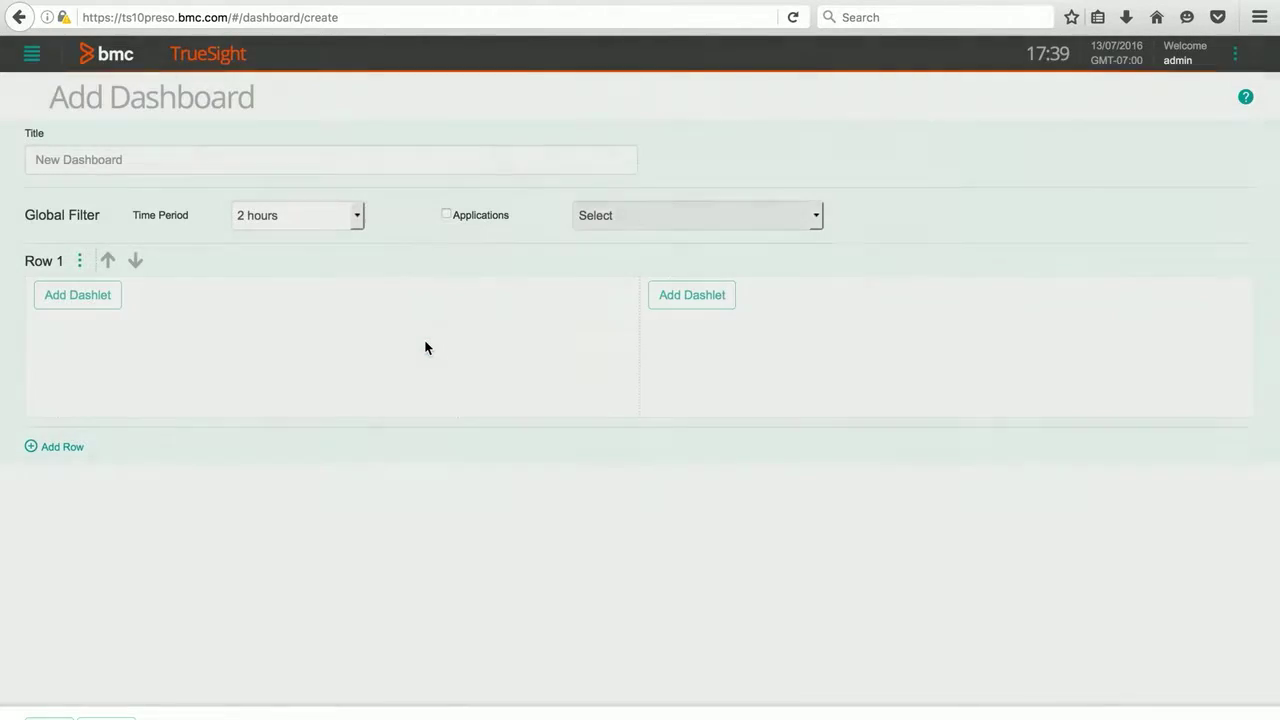
Step: Enter 'Master Dashboard' as the dashboard title
click(130, 163)
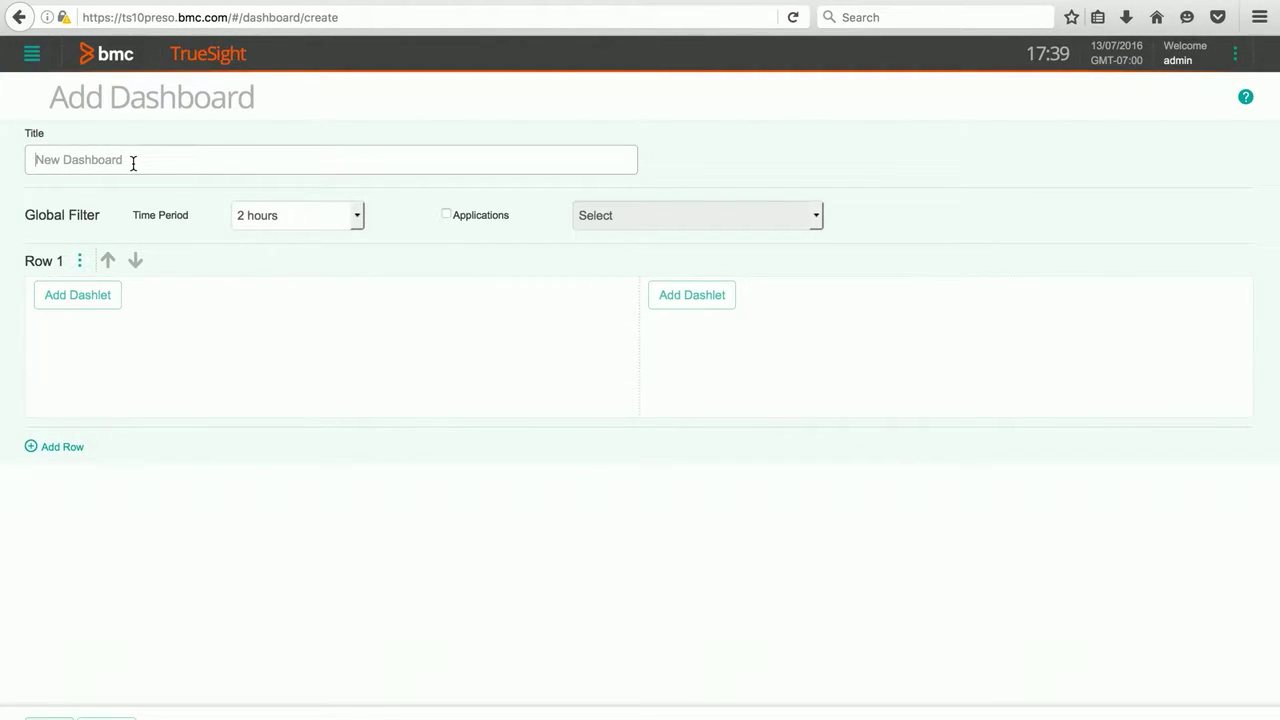
text(Master Dashboard)
Step: Add an IT Data Analytics dashlet to Row 1's left column
click(85, 298)
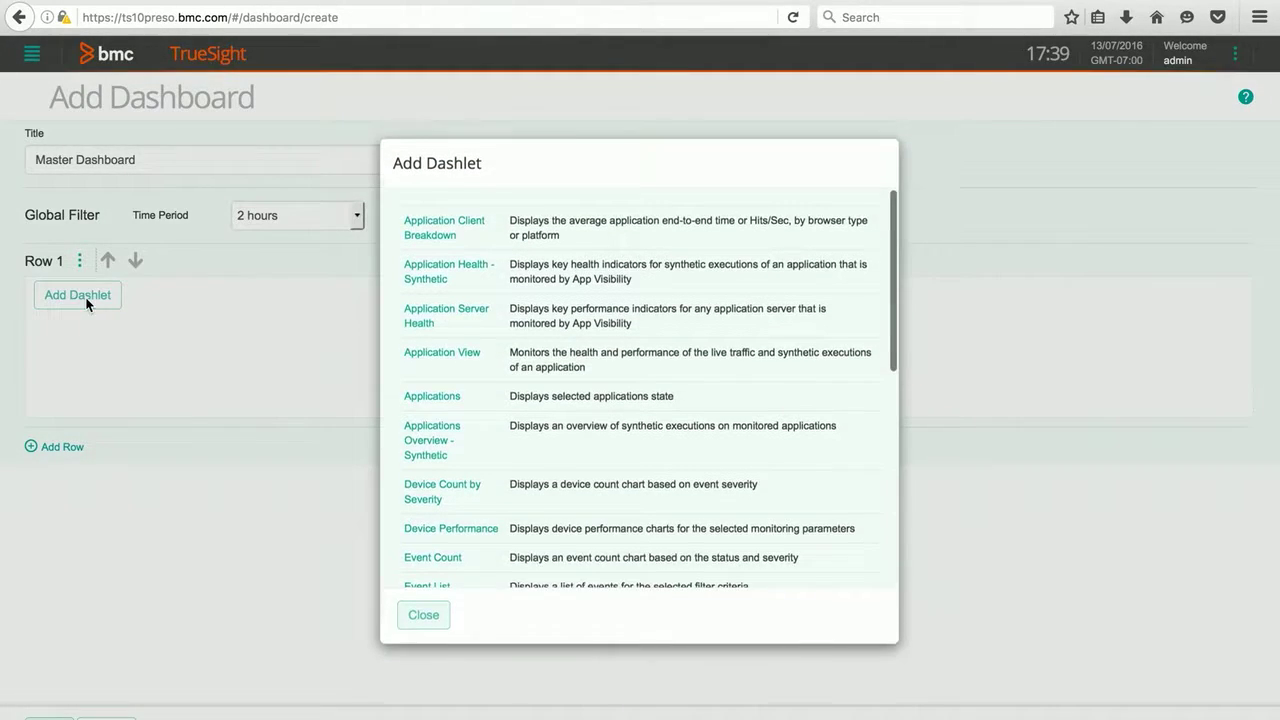
scroll(508, 308, down, 2)
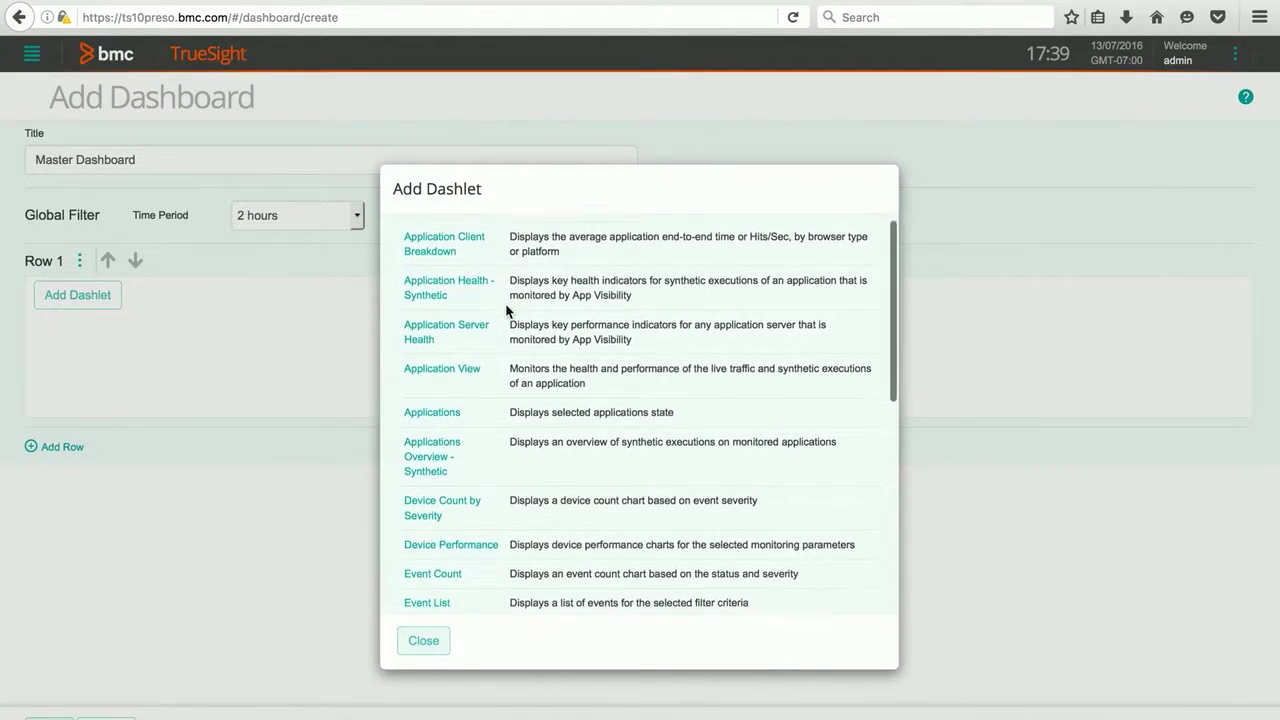
scroll(507, 311, down, 4)
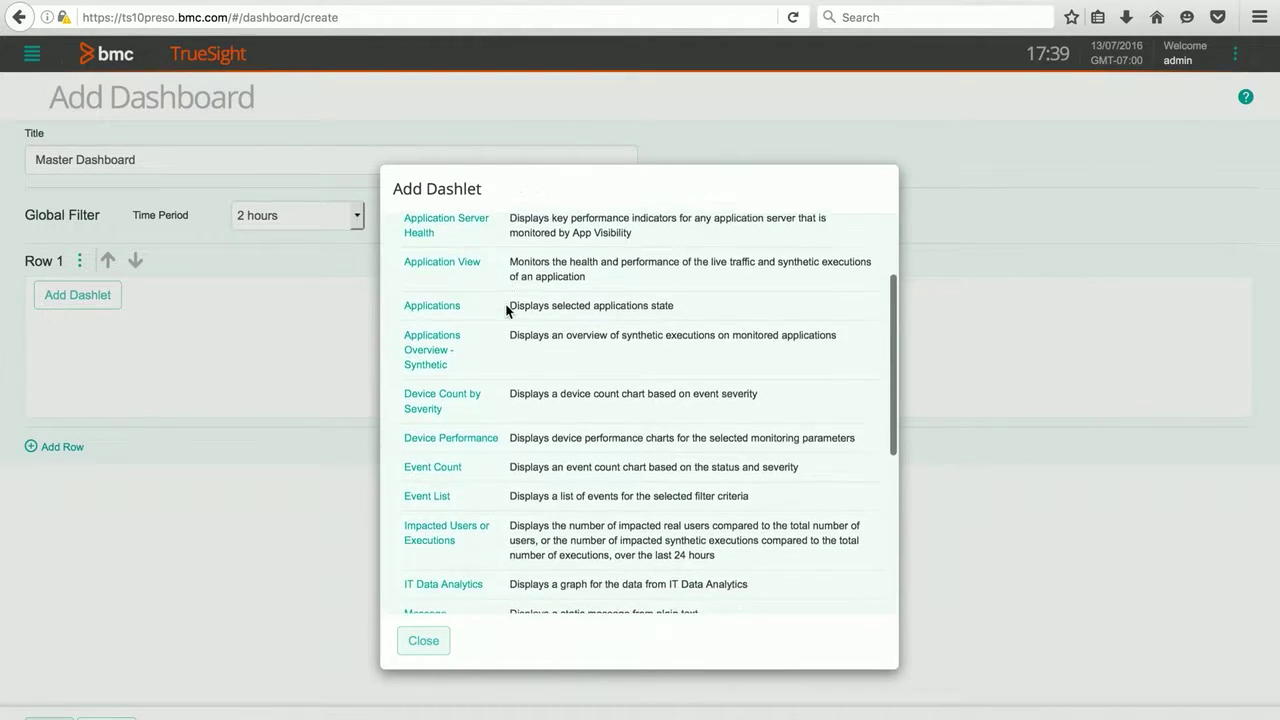
scroll(507, 314, down, 1)
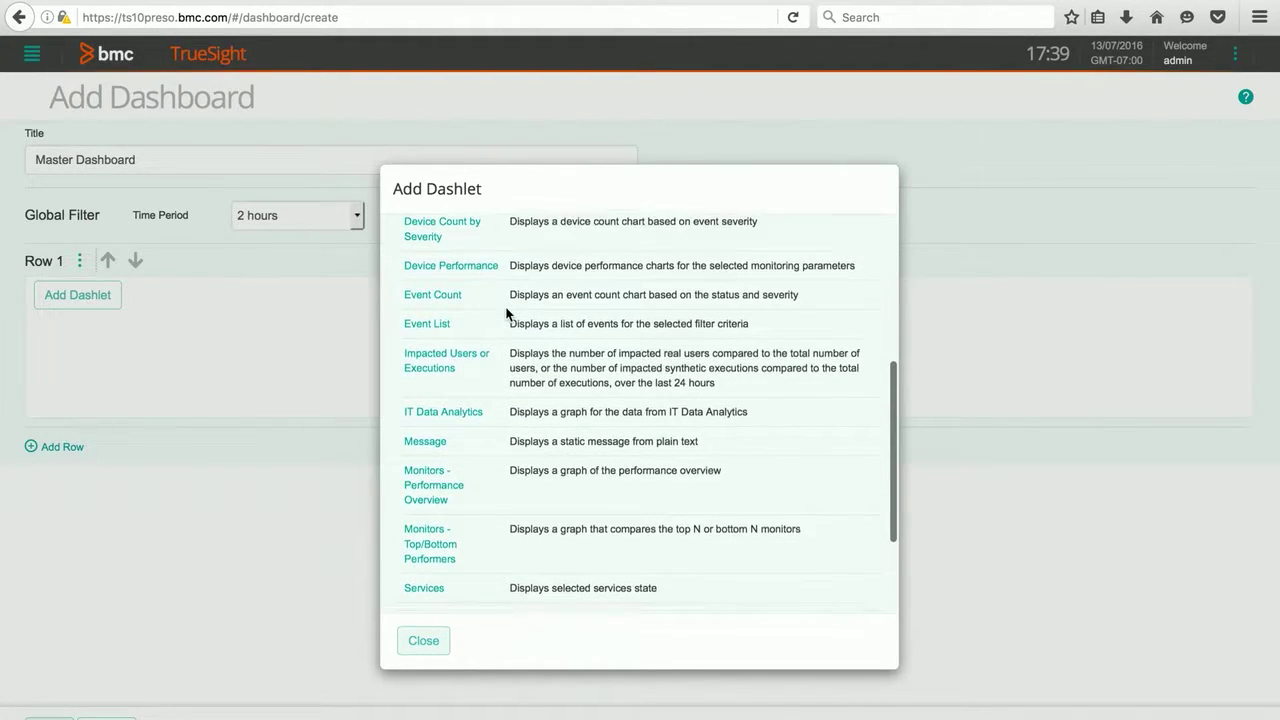
scroll(507, 314, down, 4)
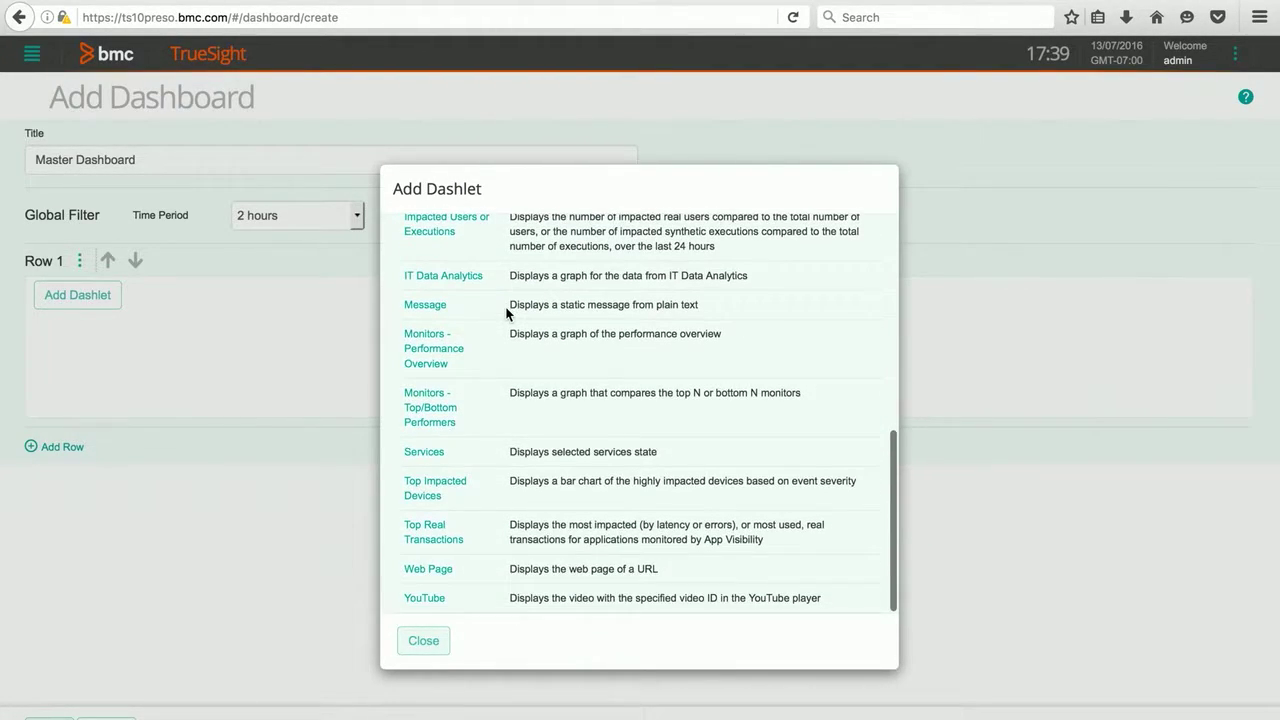
scroll(507, 314, up, 10)
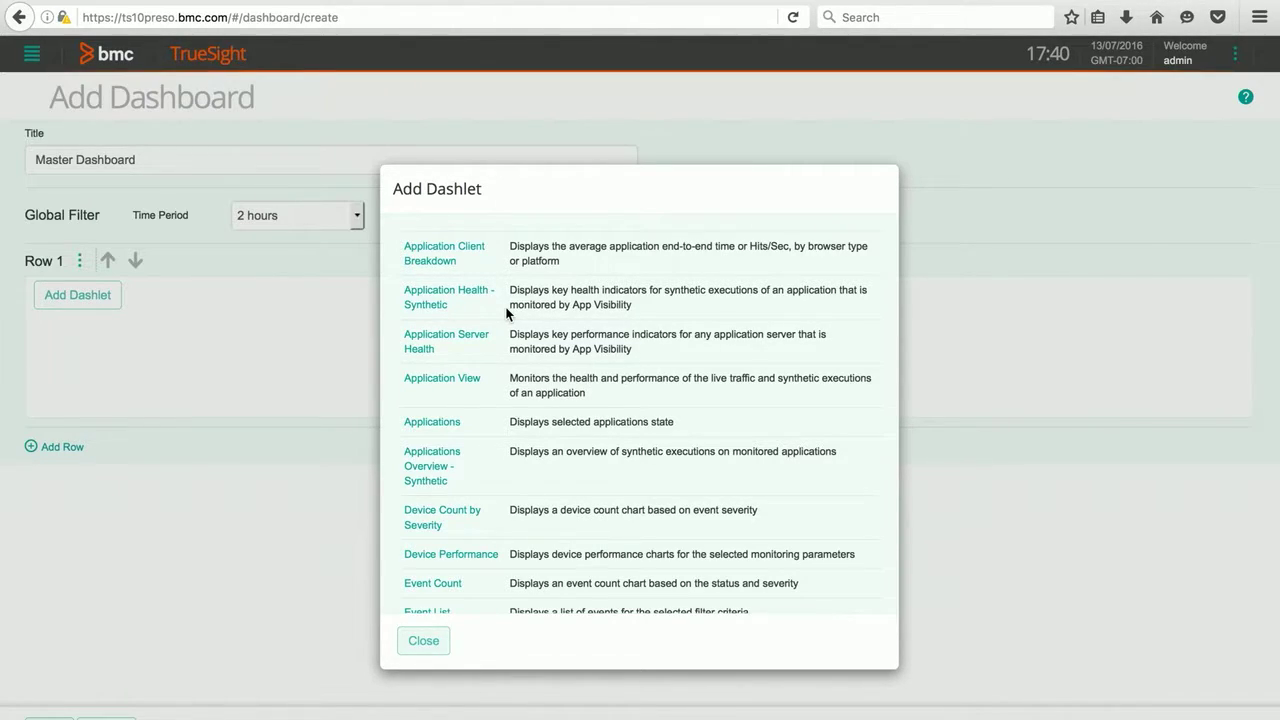
scroll(503, 352, down, 5)
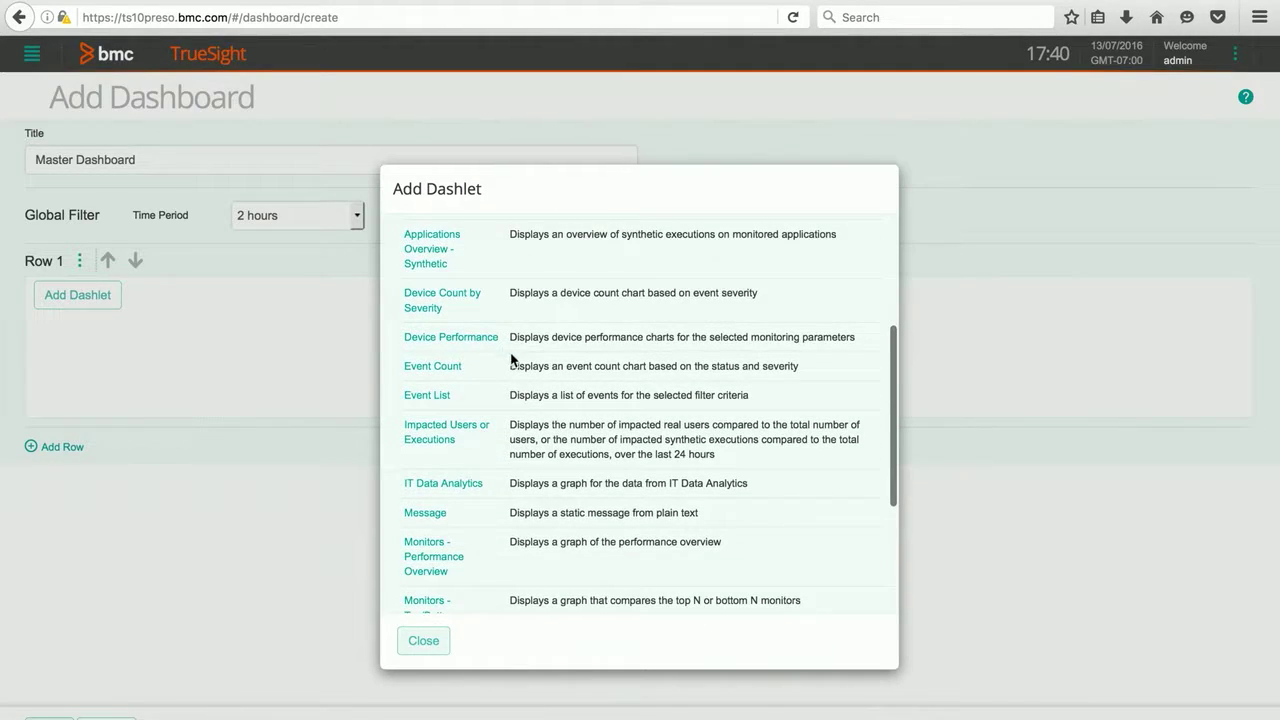
click(469, 484)
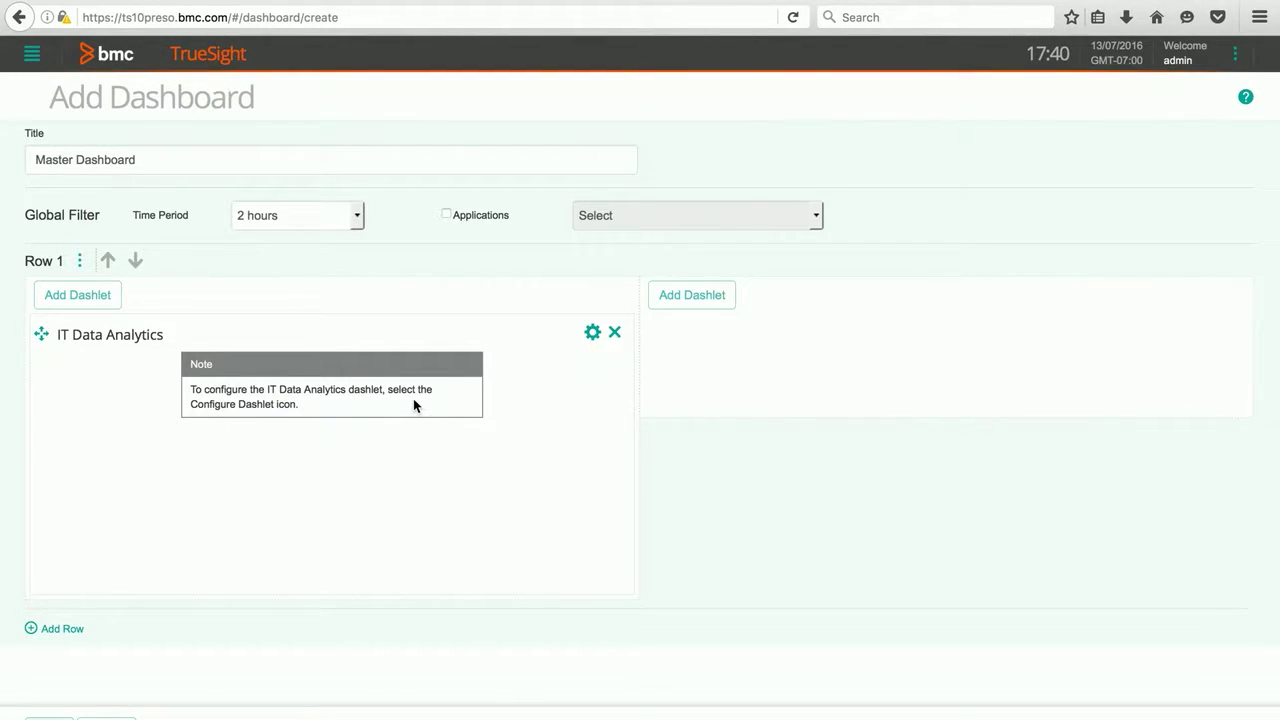
Step: Link the dashlet to the 'ITDA Apache 200 Errors 1 hour' saved search
click(593, 334)
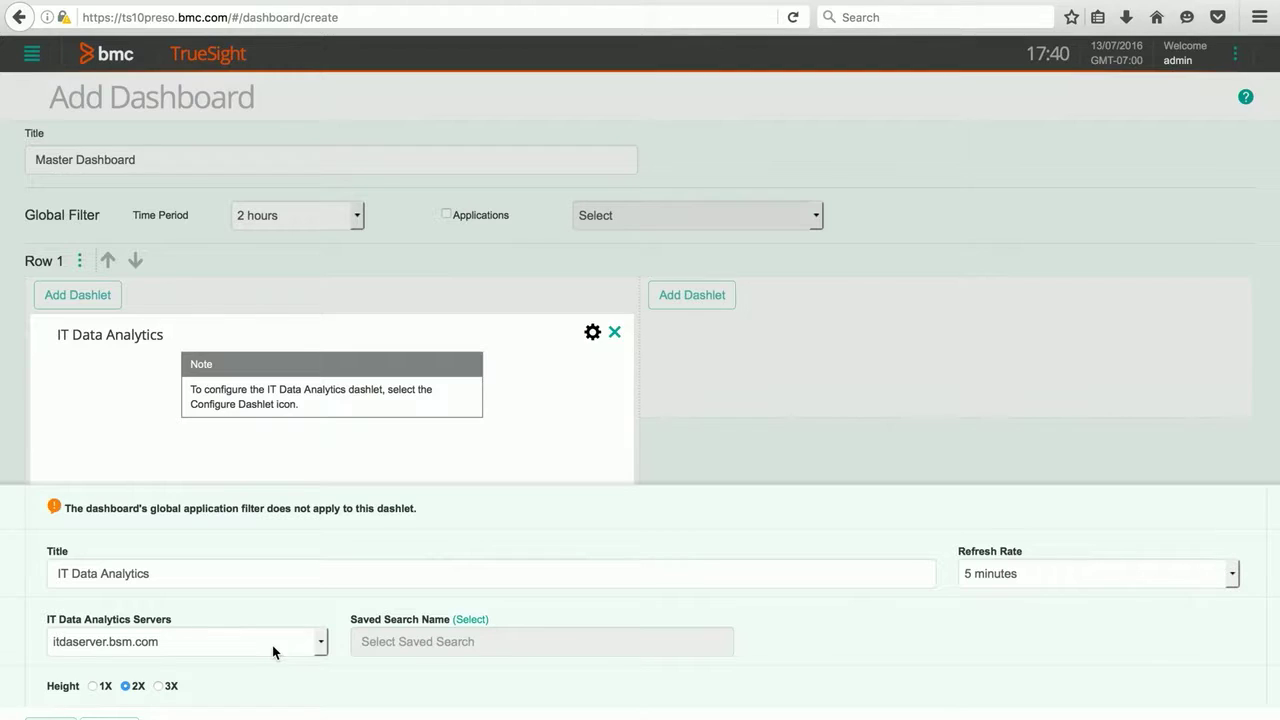
click(474, 620)
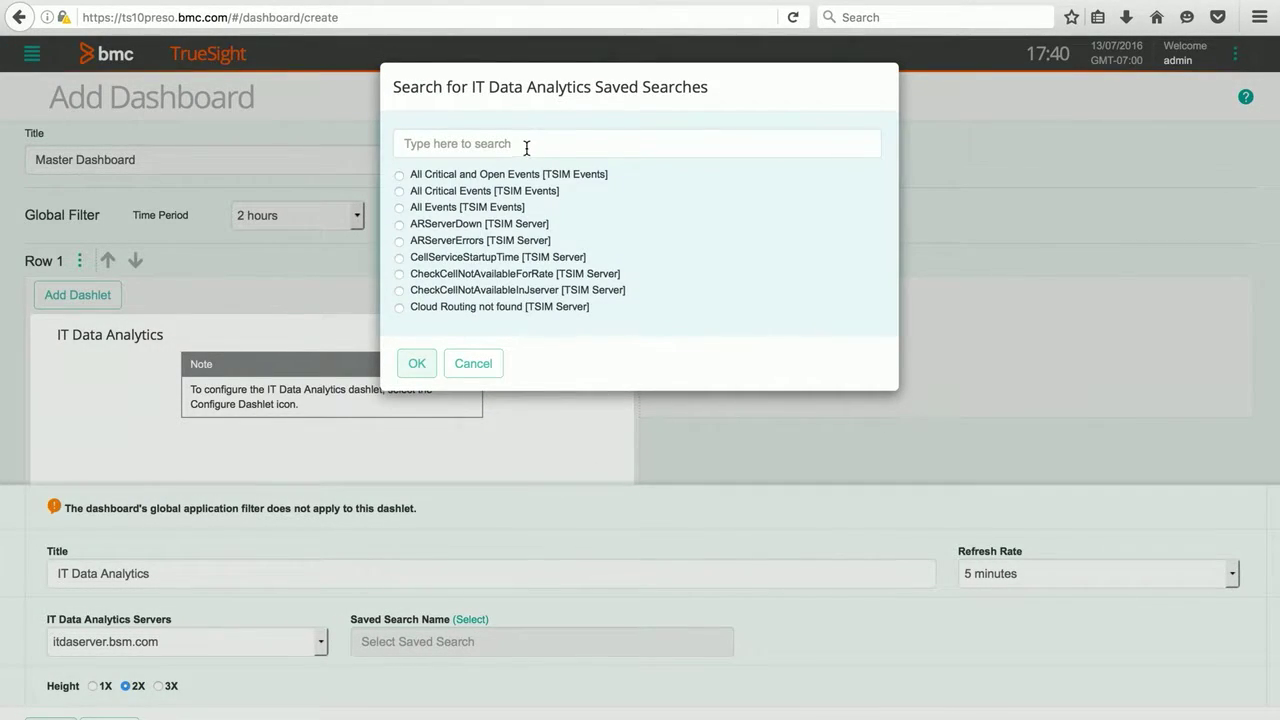
click(529, 144)
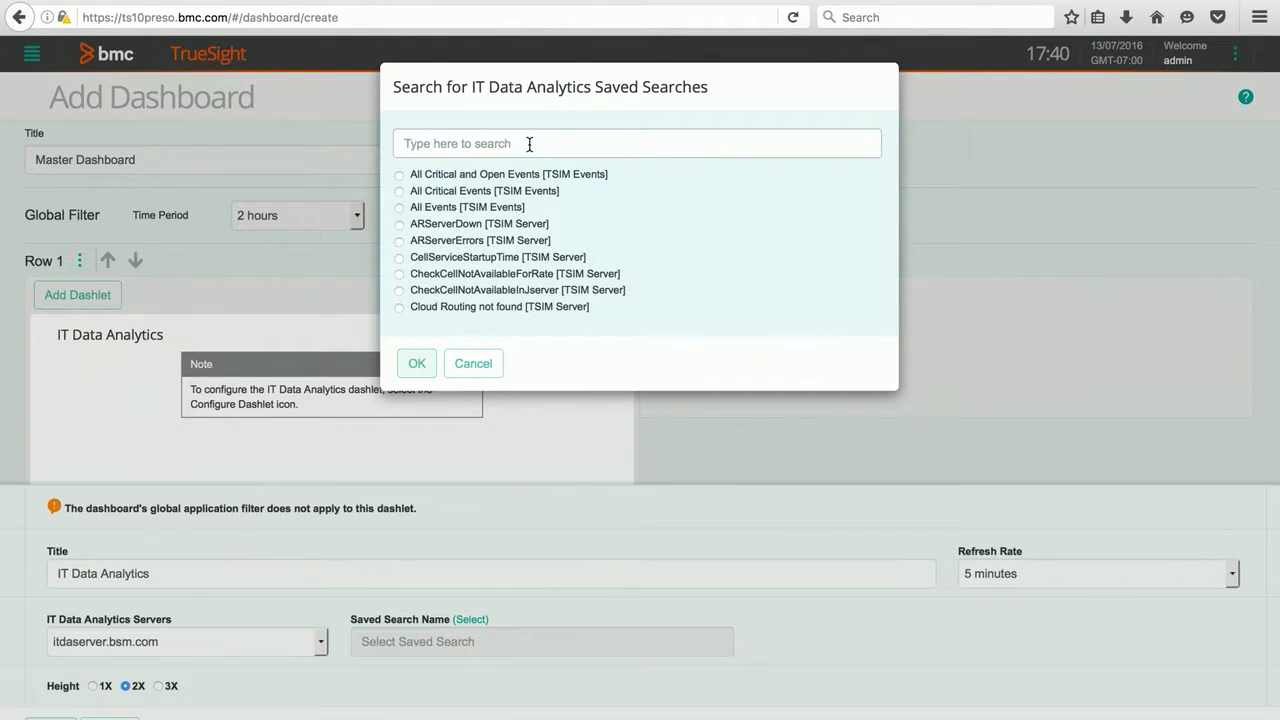
text(Apache)
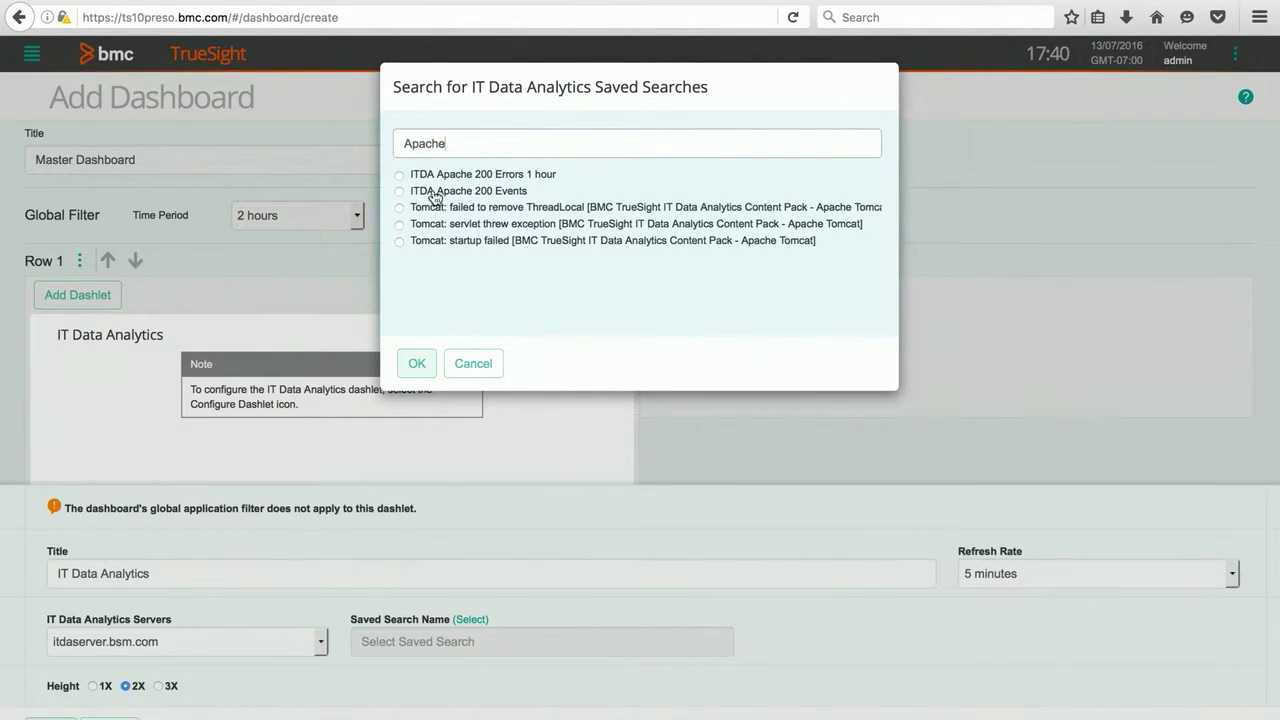
click(400, 176)
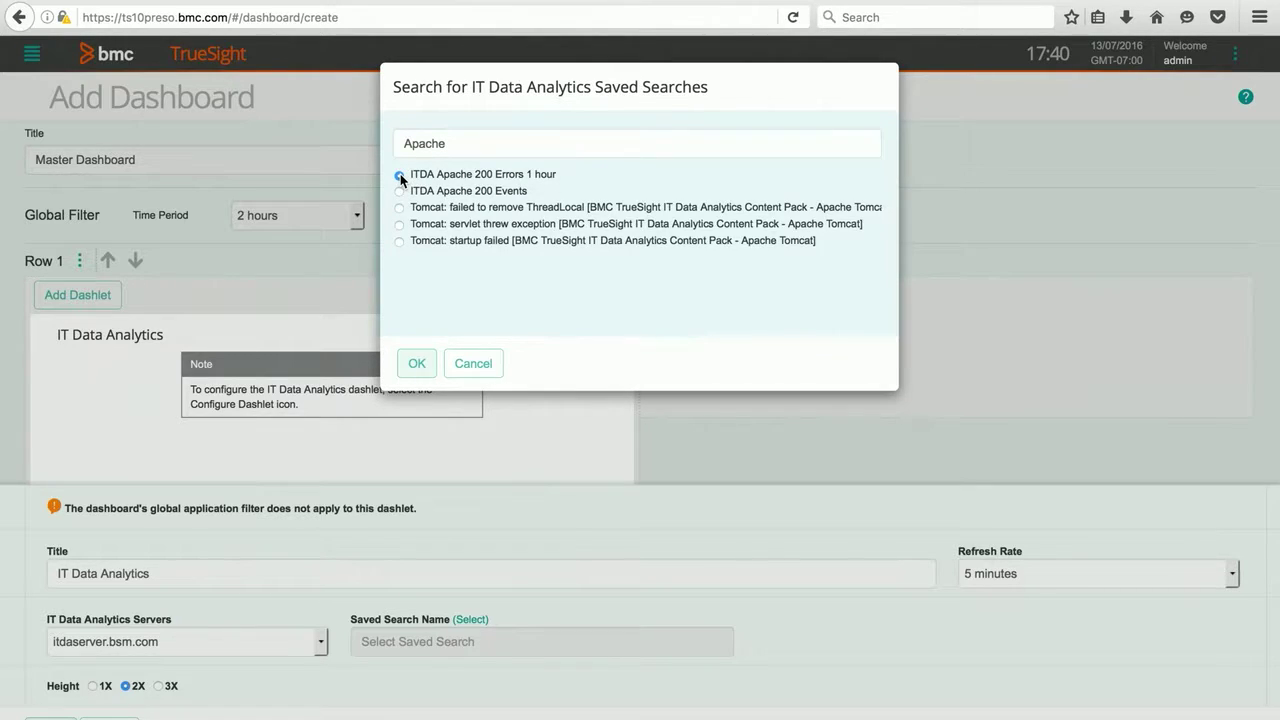
click(417, 364)
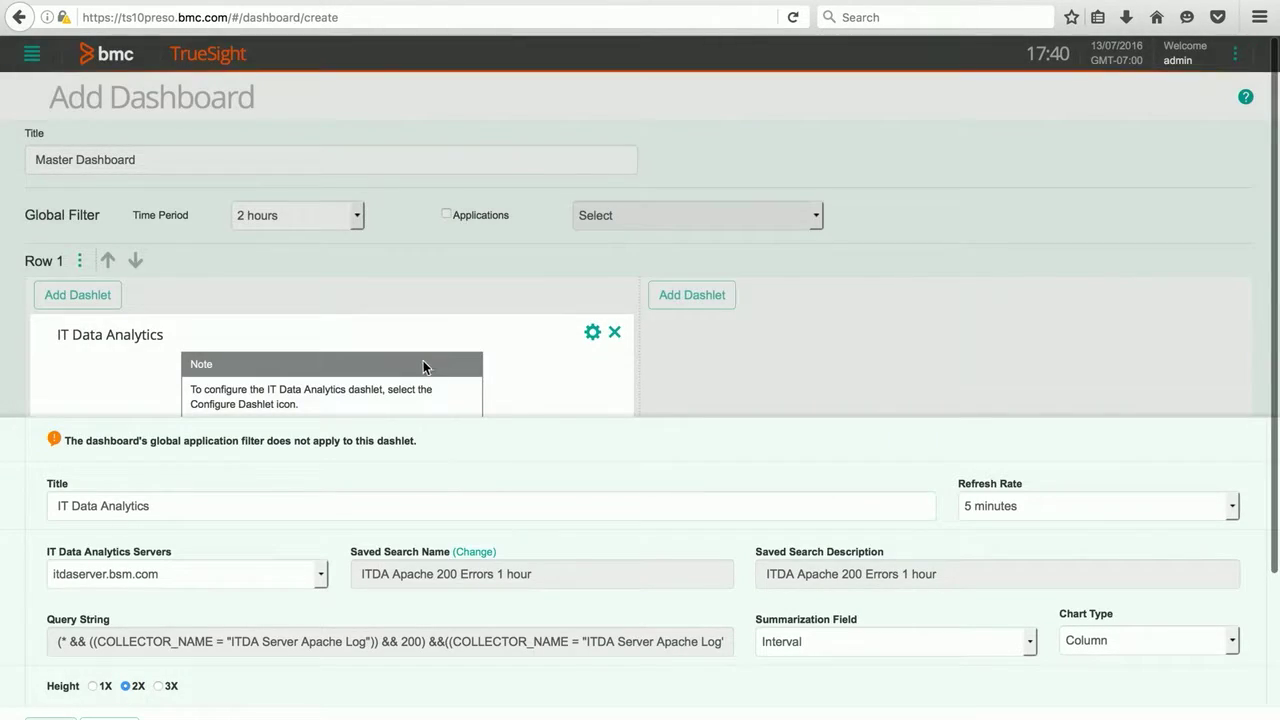
Step: Keep Interval summarization and the Column chart type, and apply the settings
click(1030, 645)
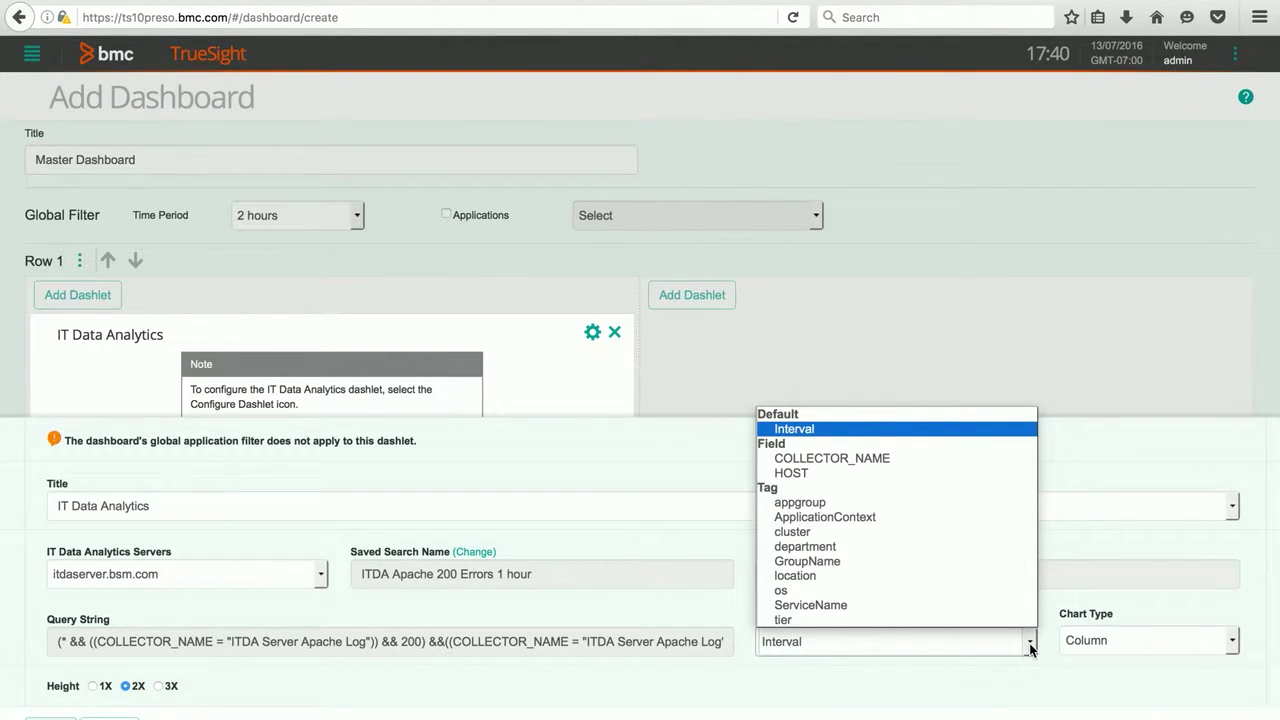
click(846, 431)
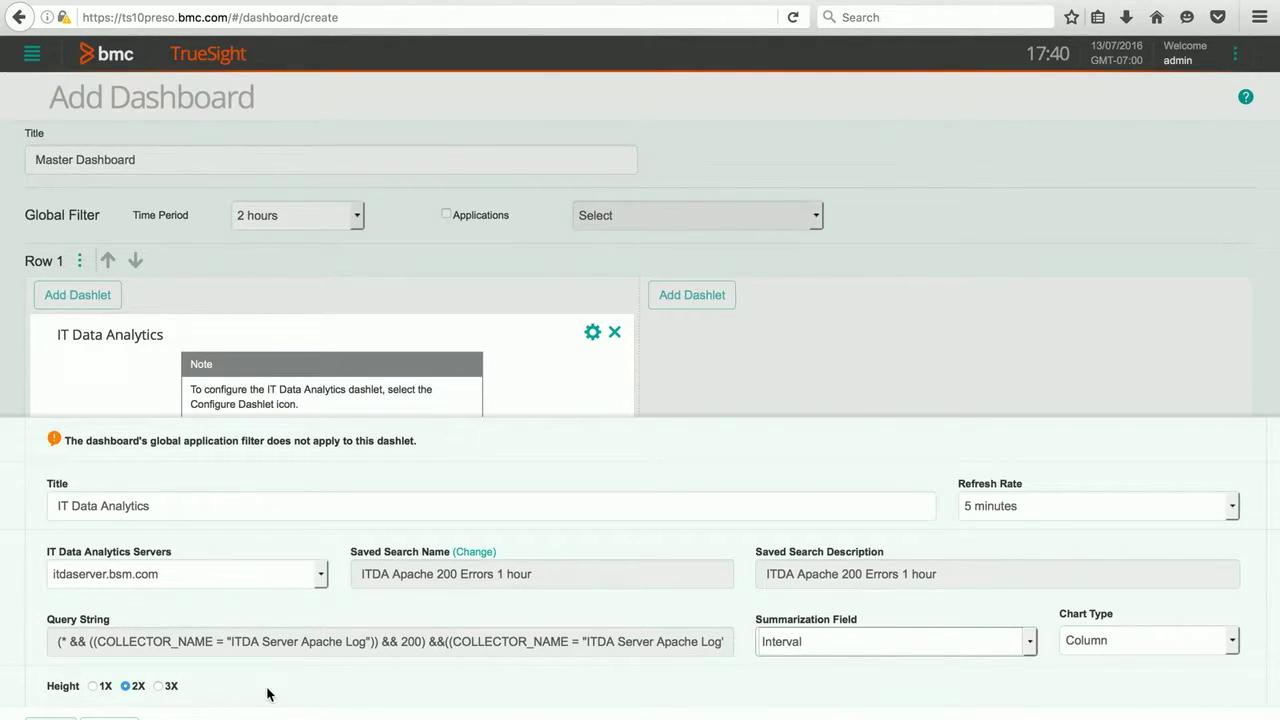
click(49, 717)
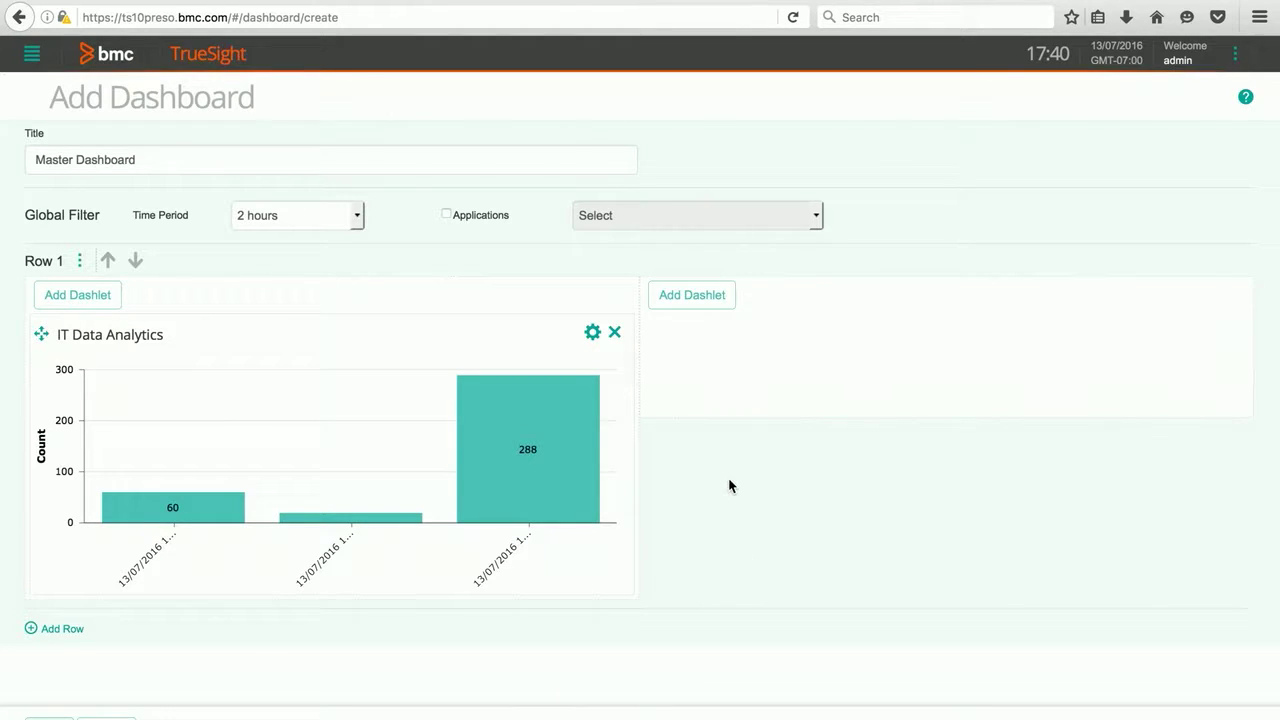
Step: Add a Monitors - Performance Overview dashlet to Row 1's right column
click(704, 299)
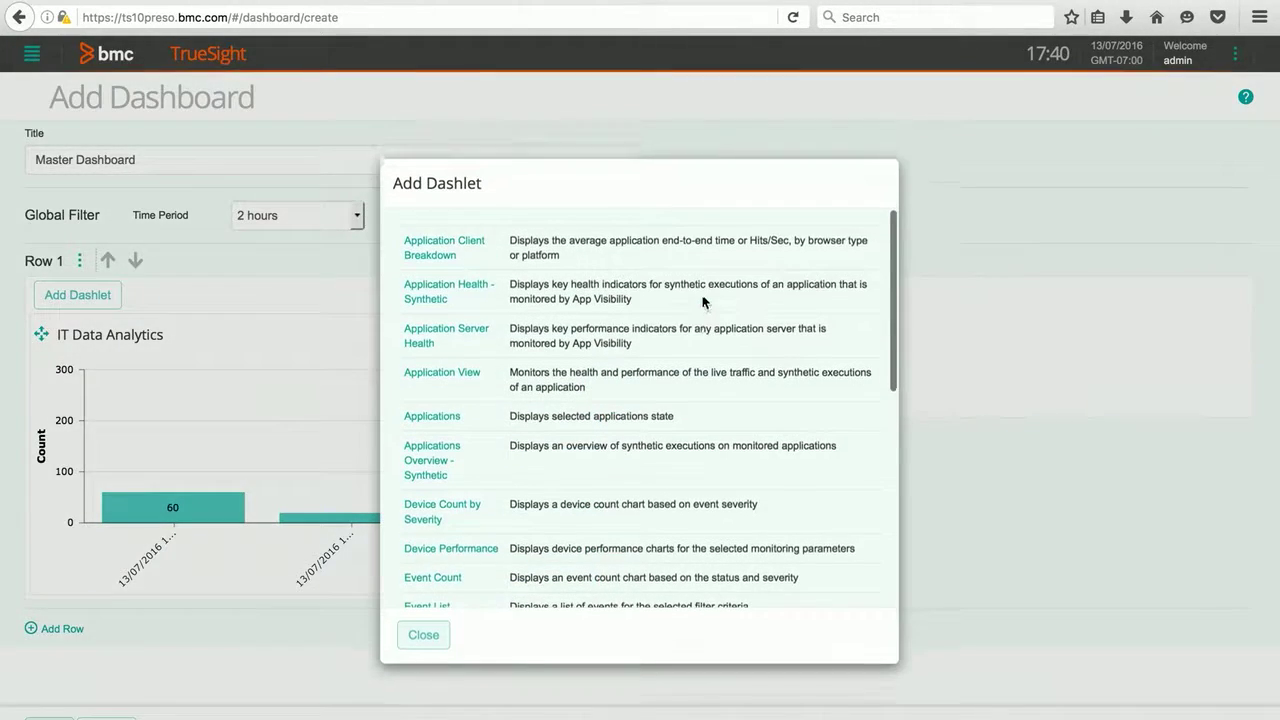
scroll(667, 455, down, 3)
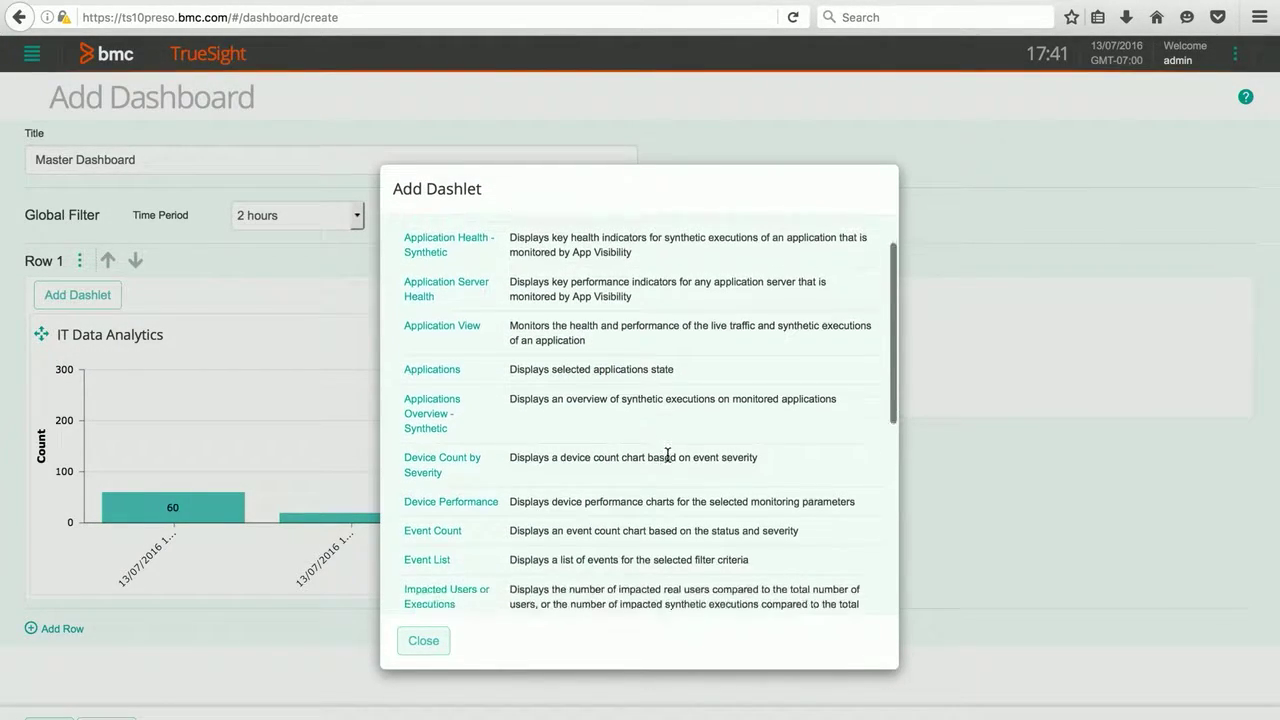
scroll(667, 460, down, 3)
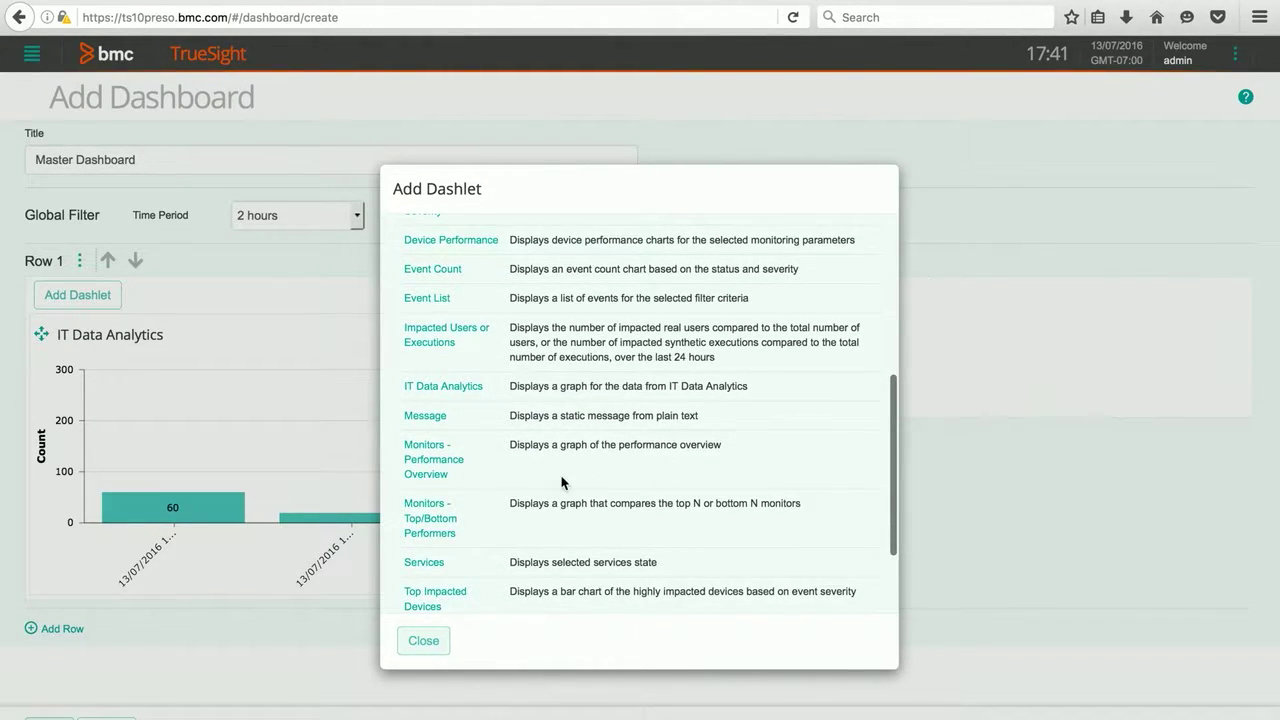
click(436, 468)
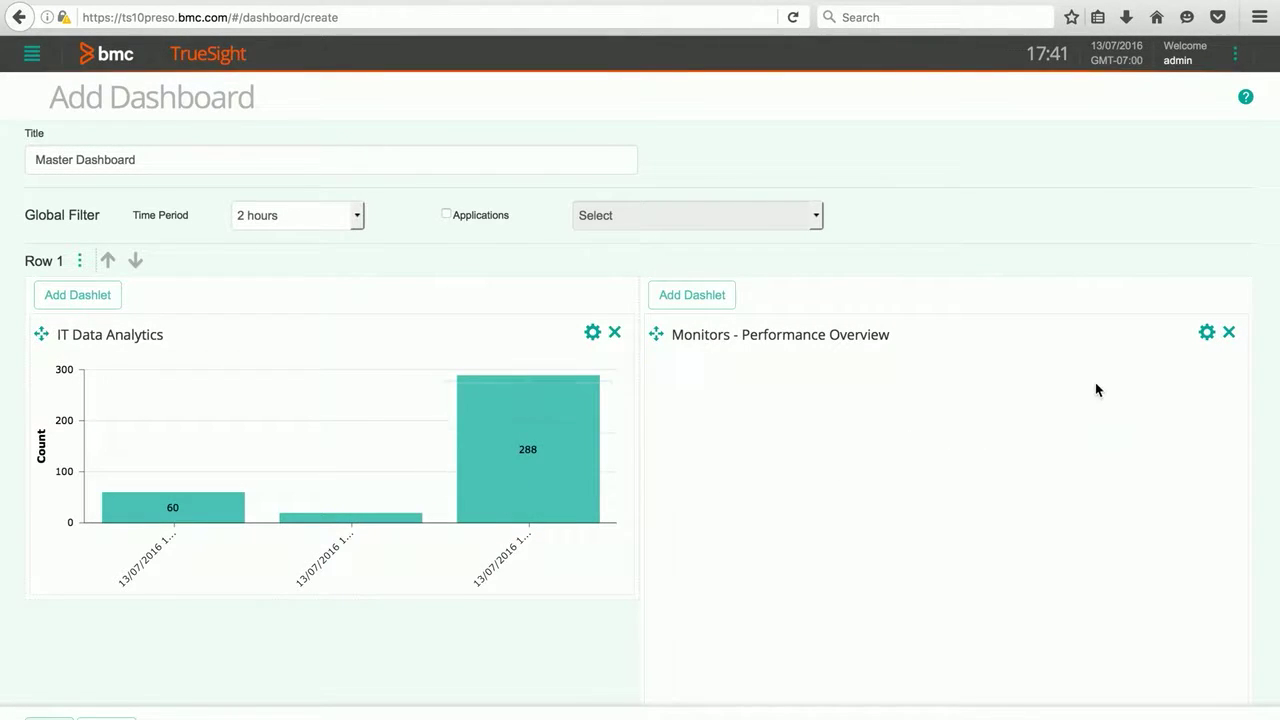
click(1207, 334)
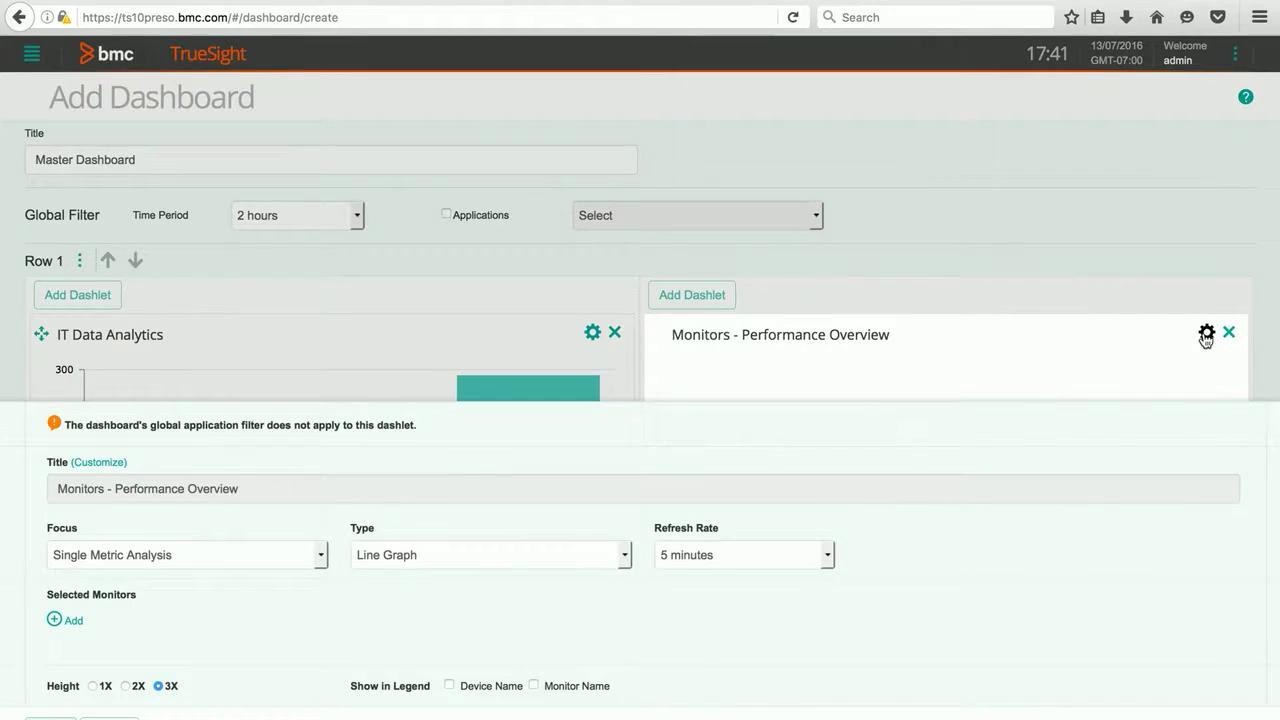
Step: Keep Single Metric Analysis and add the BMC_TrueSight group's Windows Process monitor ts10inf.bmc.com/httpd
click(313, 561)
click(325, 576)
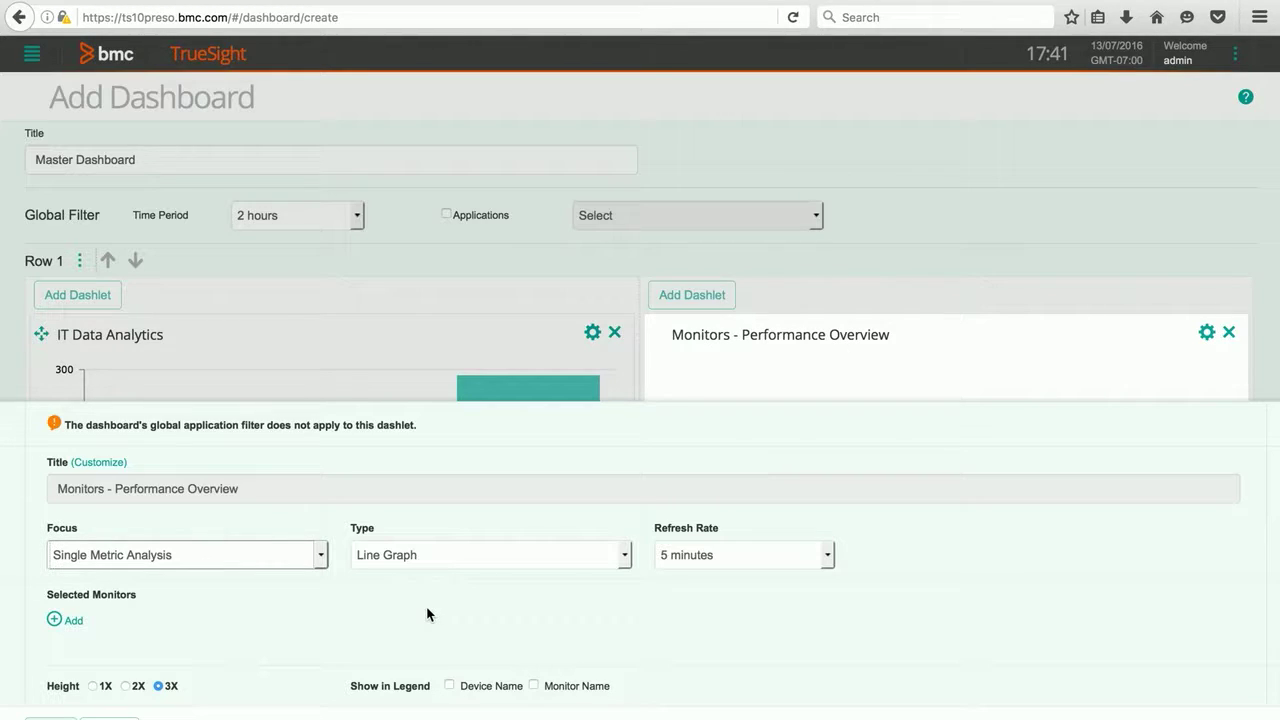
click(68, 620)
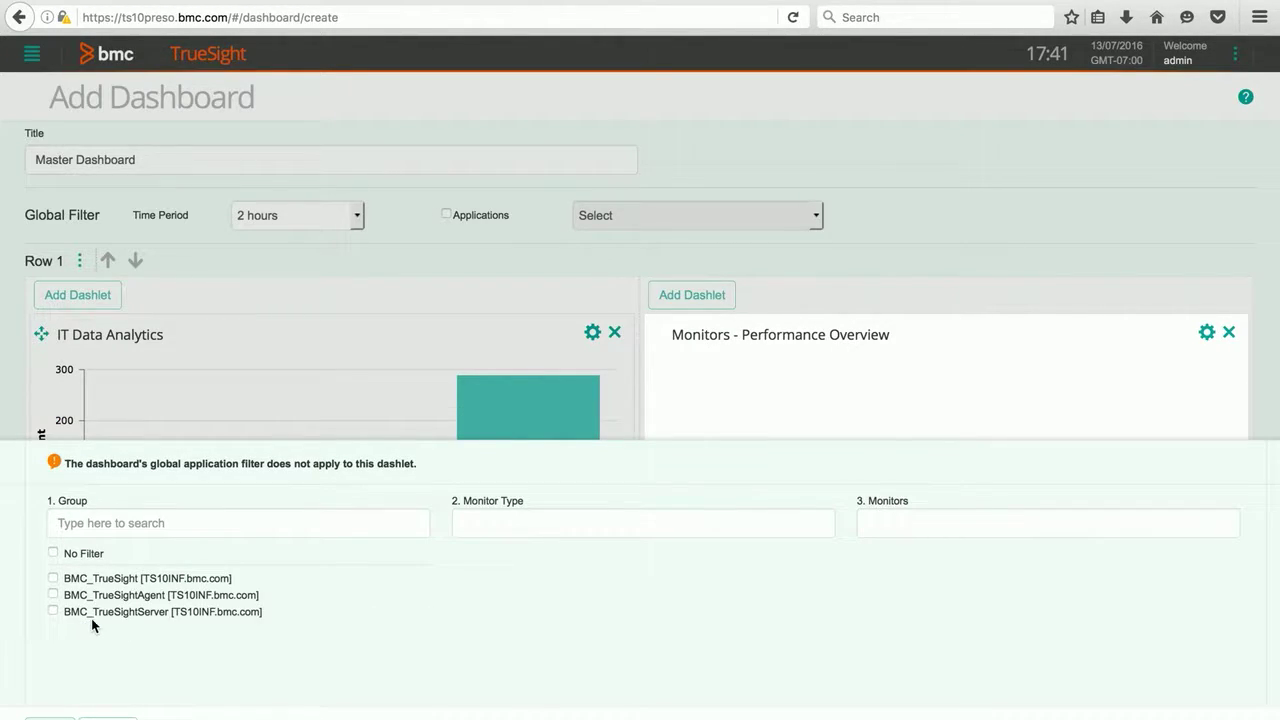
click(54, 578)
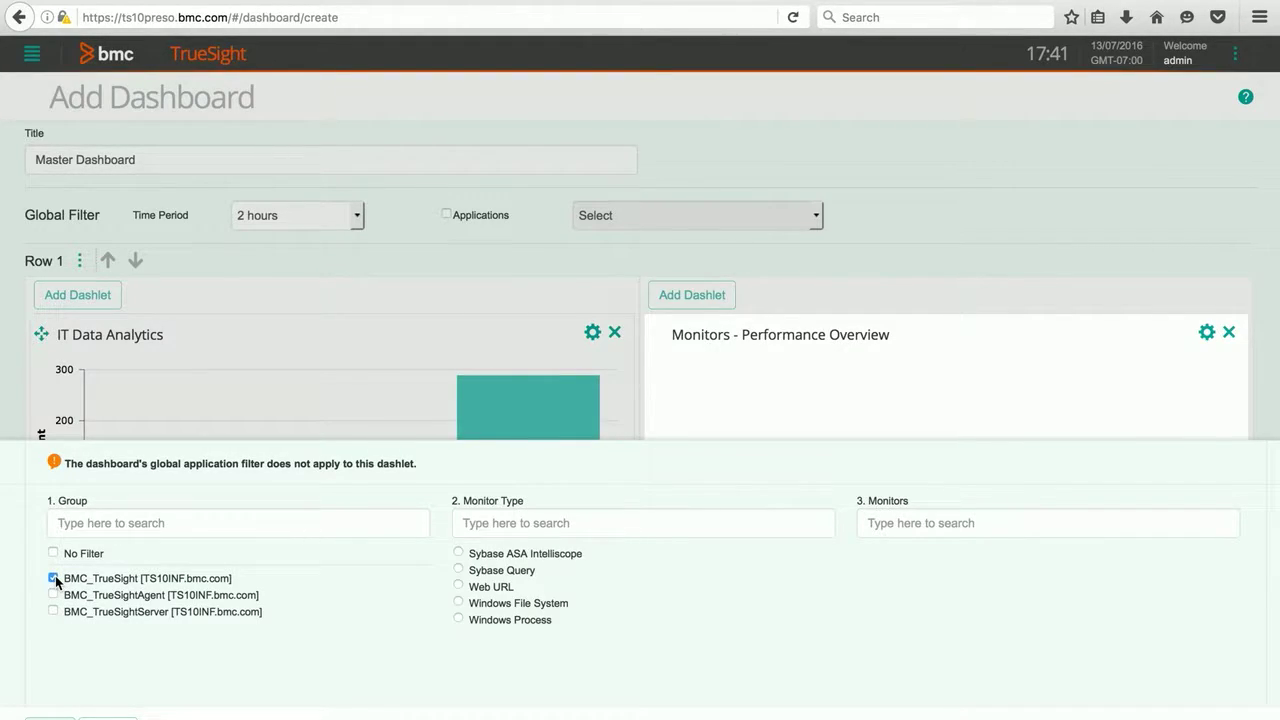
click(459, 618)
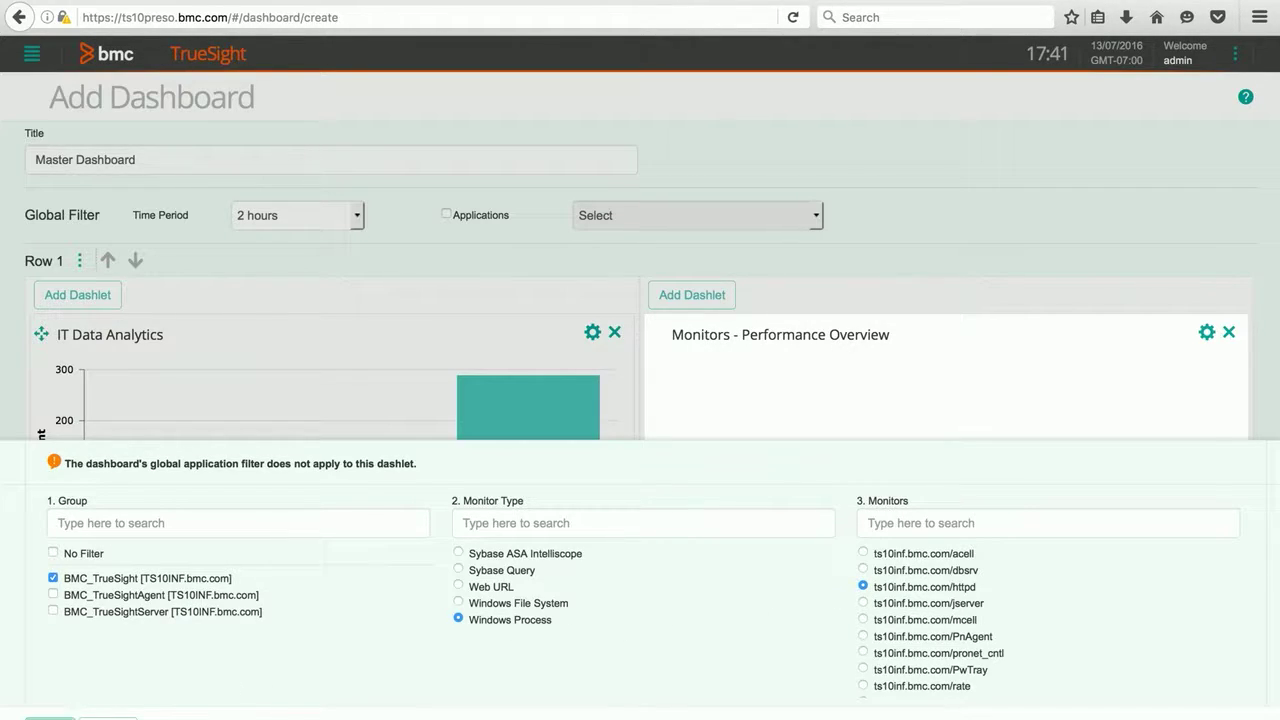
scroll(345, 700, down, 5)
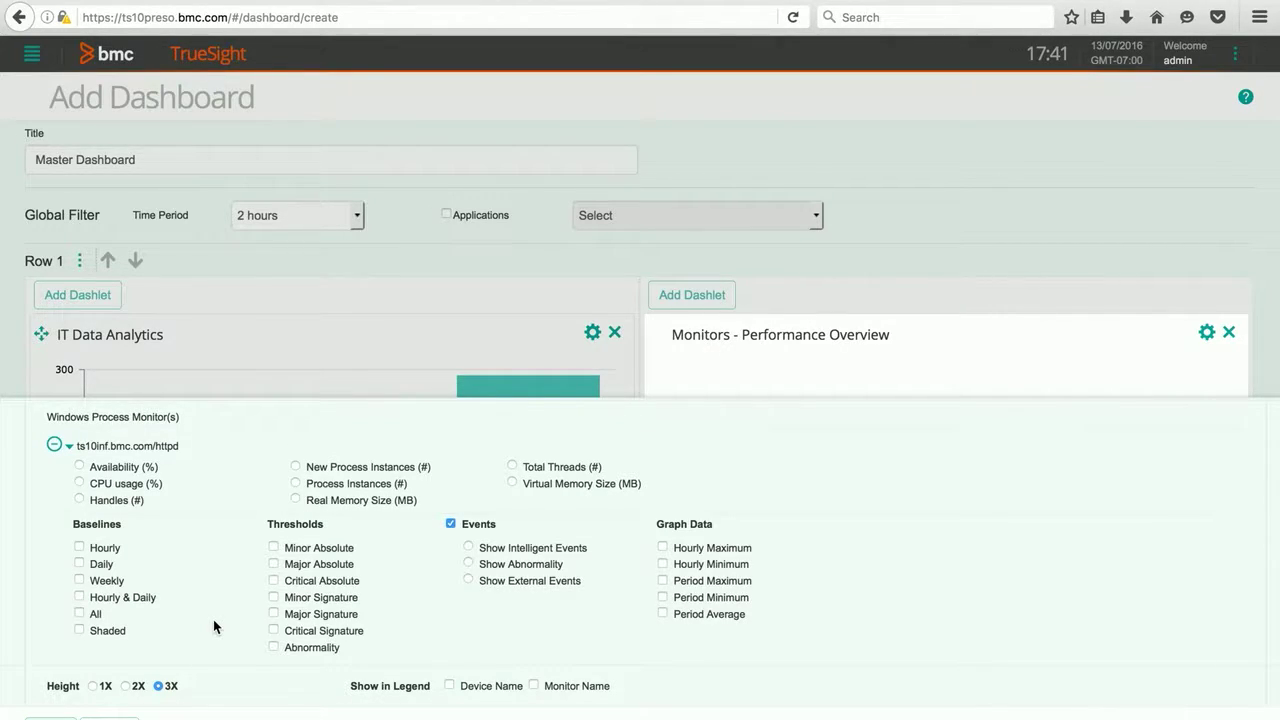
Step: Graph CPU usage (%) with a daily baseline and device and monitor names in the legend, then save
click(78, 482)
click(78, 563)
click(463, 690)
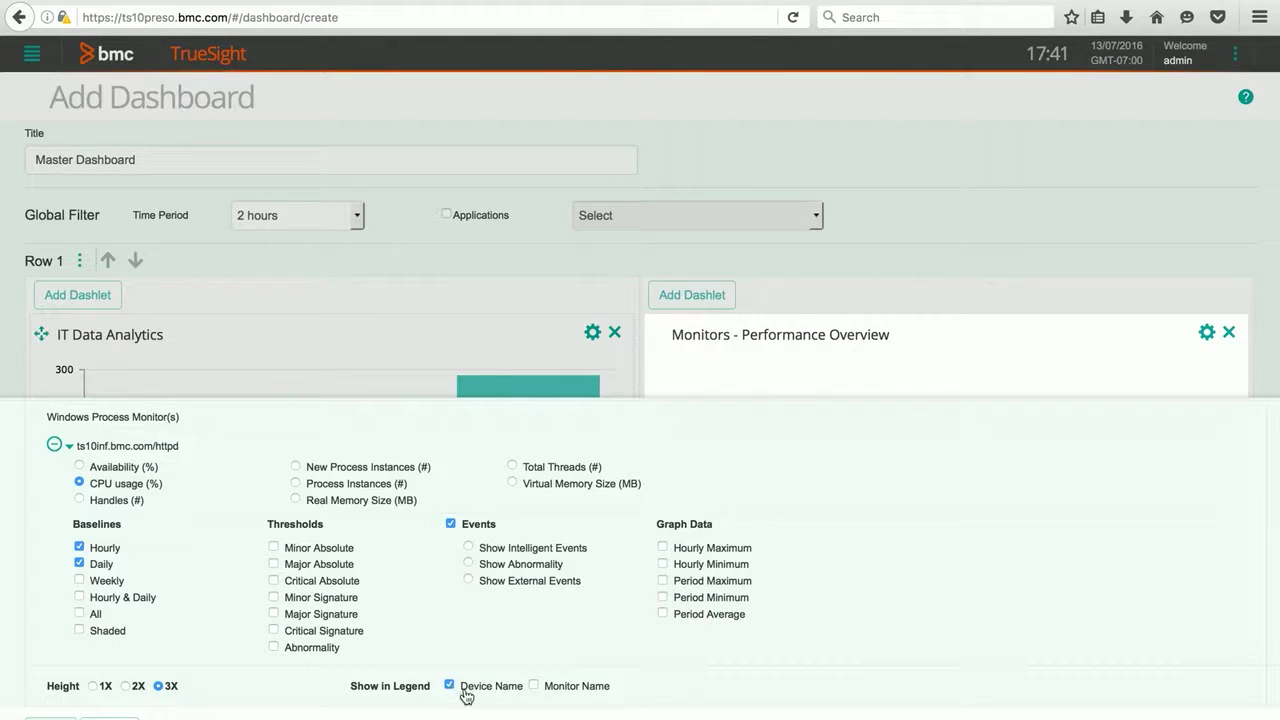
click(534, 687)
click(50, 717)
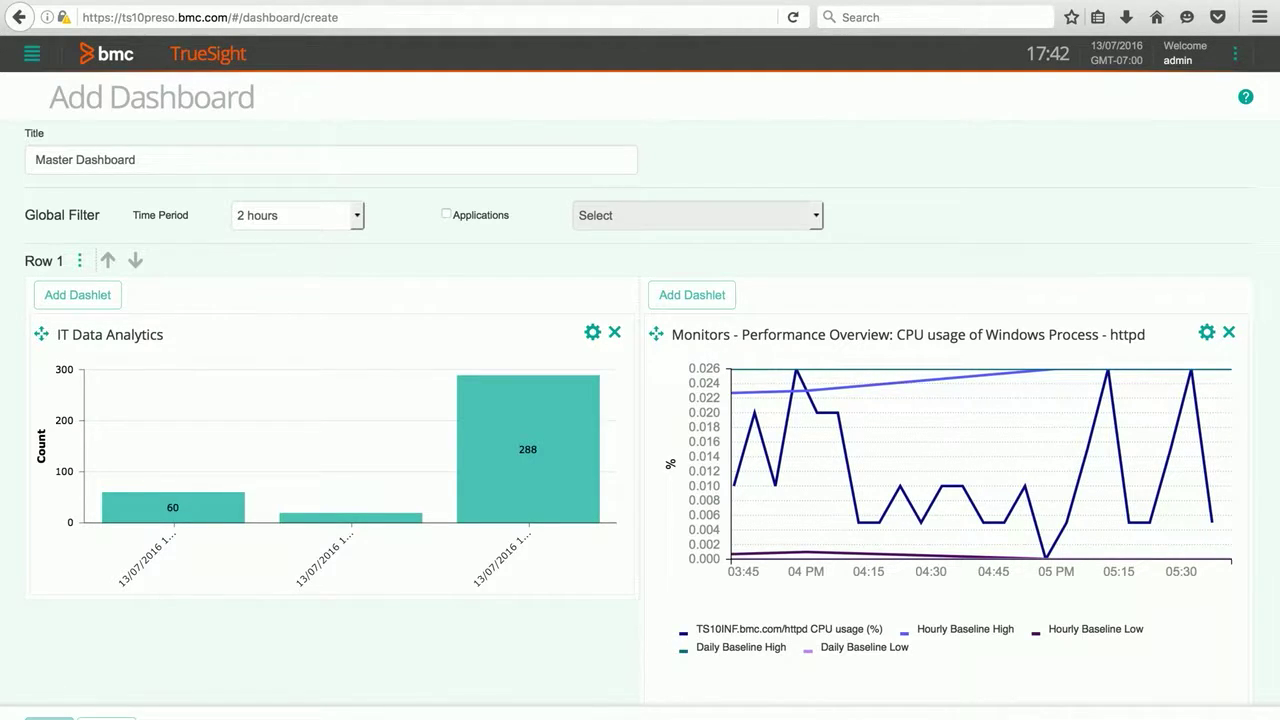
click(107, 718)
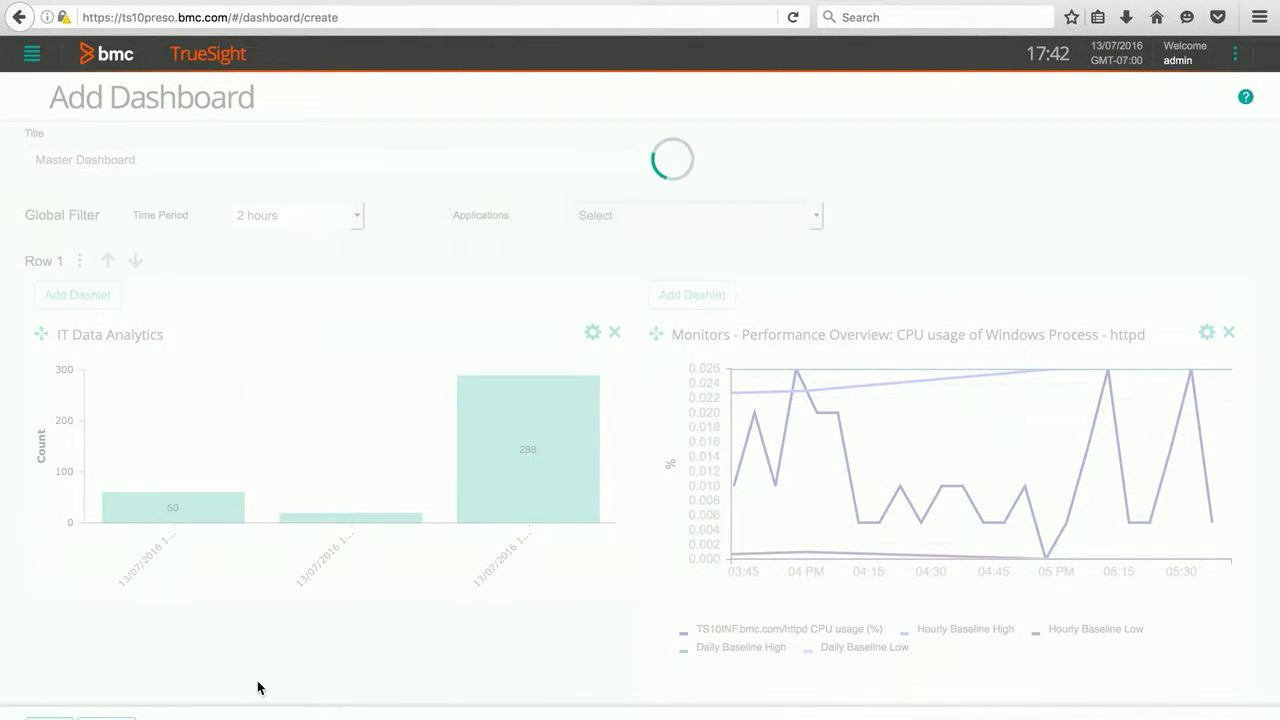